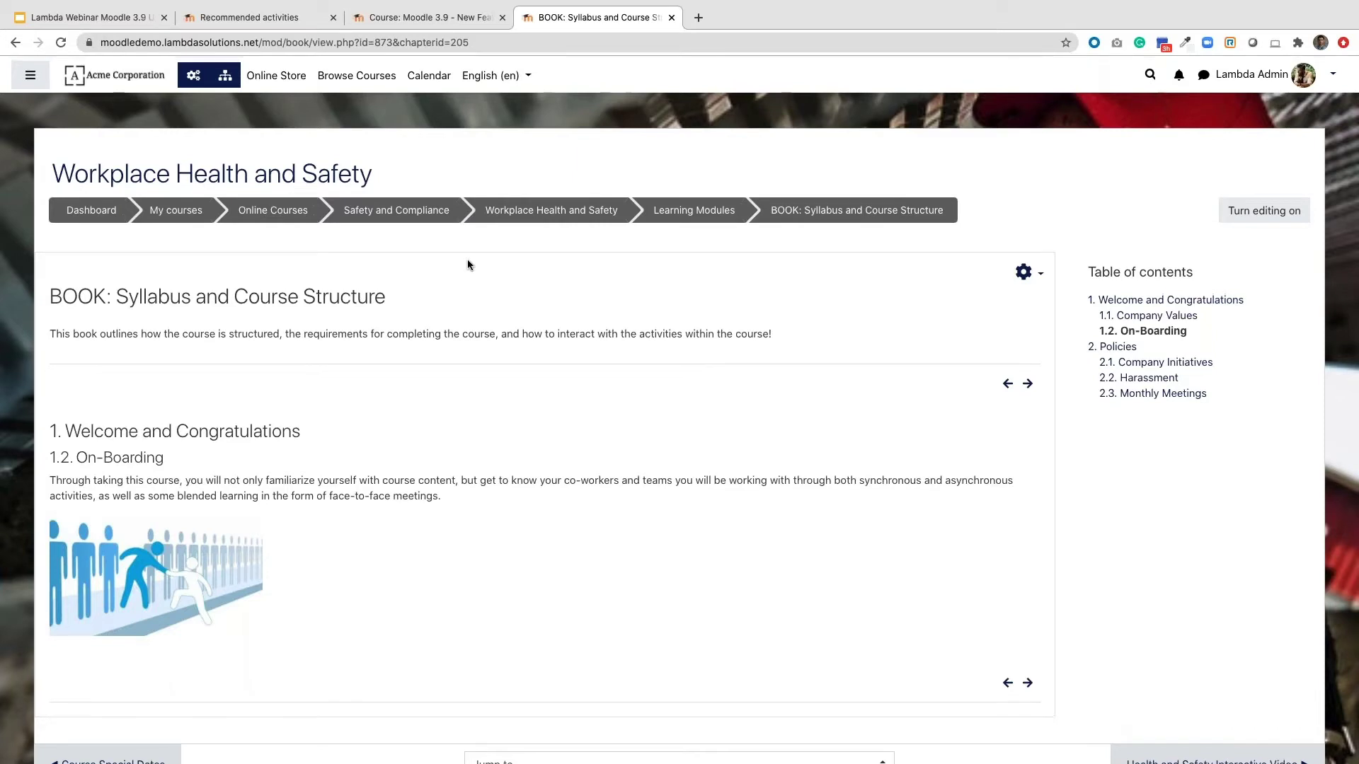
Open the quiz "Final Exam: WHMIS and First Aid - Time Lock" from the Assessments section of the Workplace Health and Safety course
{"action": "left_click", "coordinate": [552, 208]}
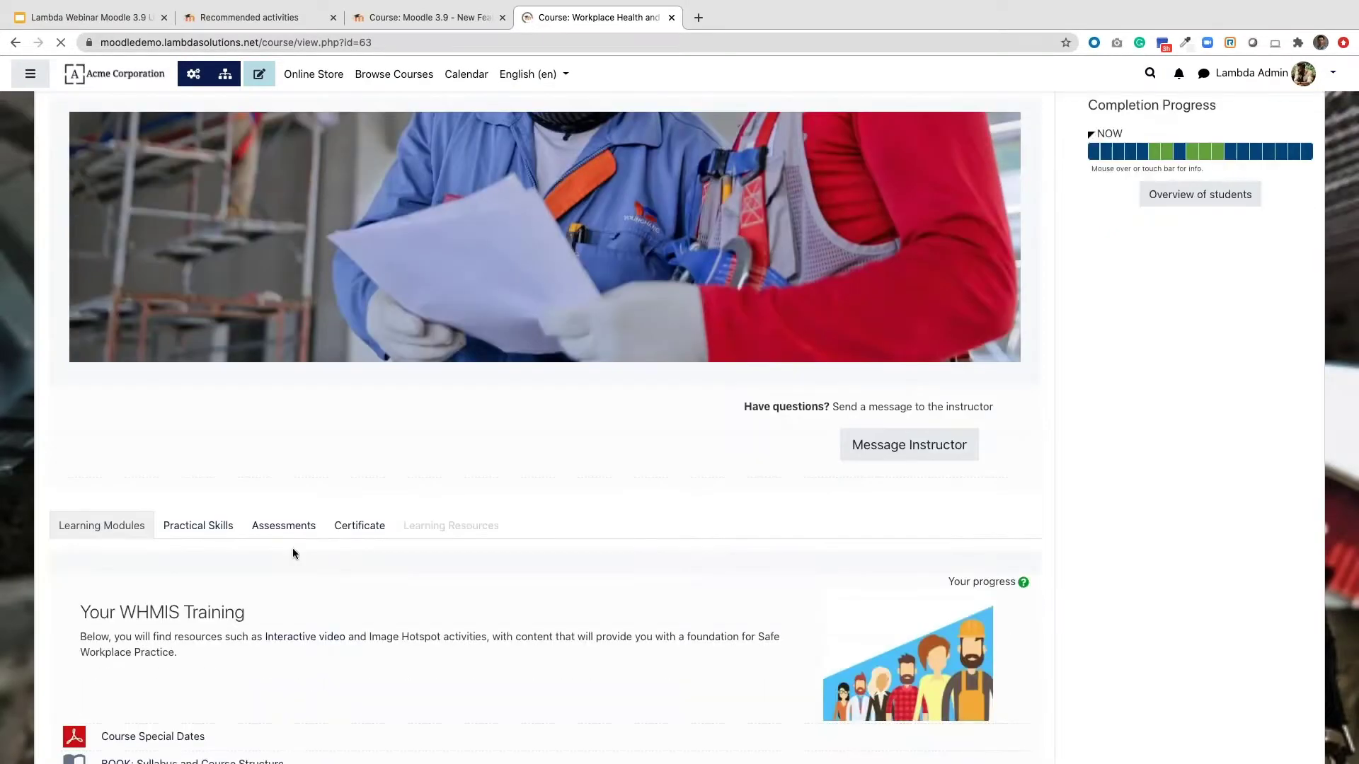
{"action": "left_click", "coordinate": [291, 546]}
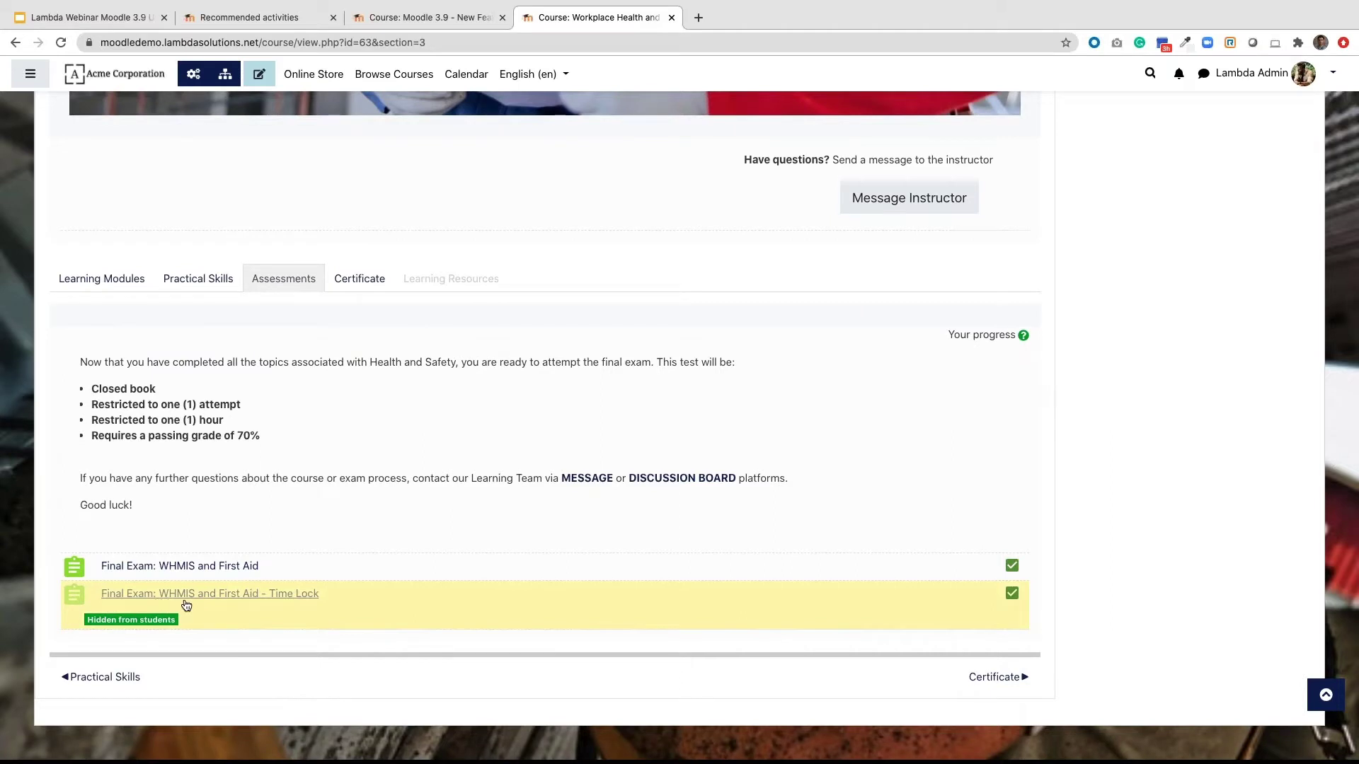
{"action": "left_click", "coordinate": [250, 599]}
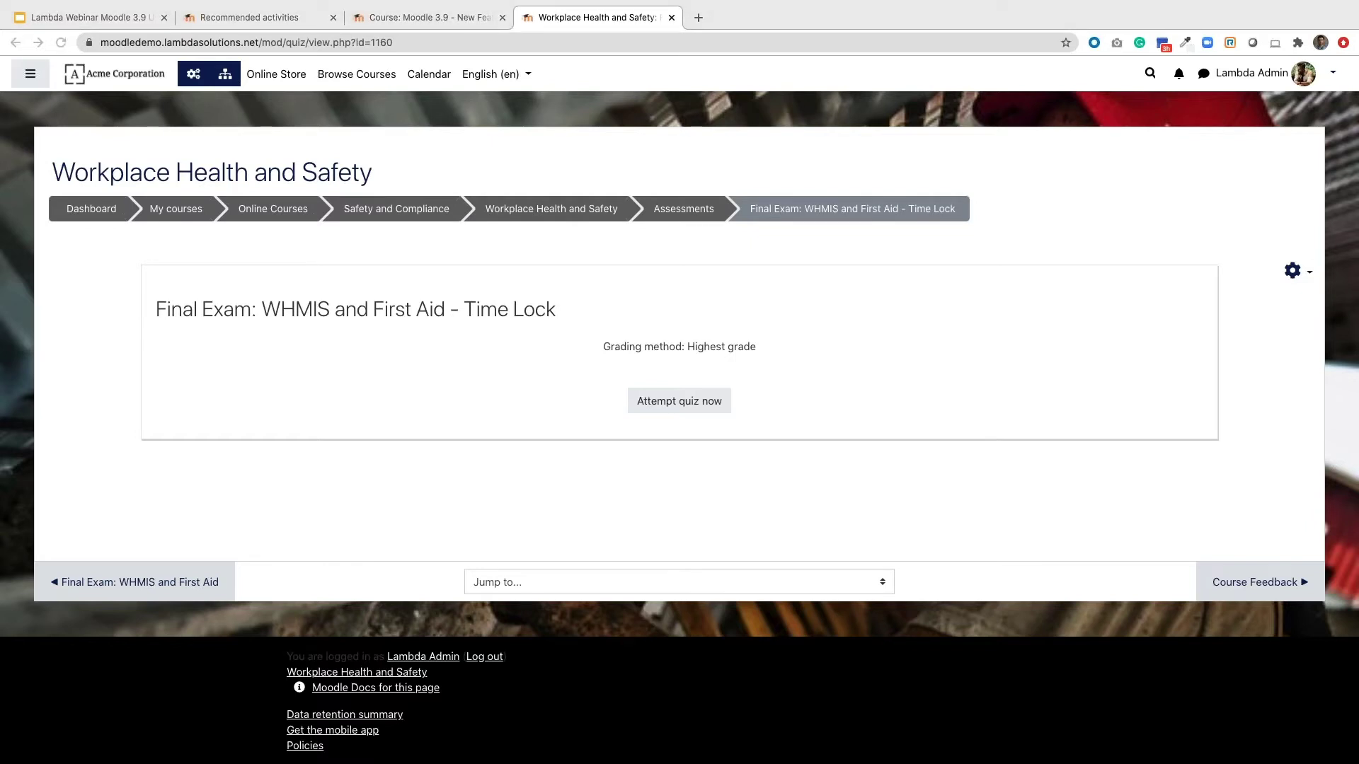
{"action": "left_click", "coordinate": [699, 17]}
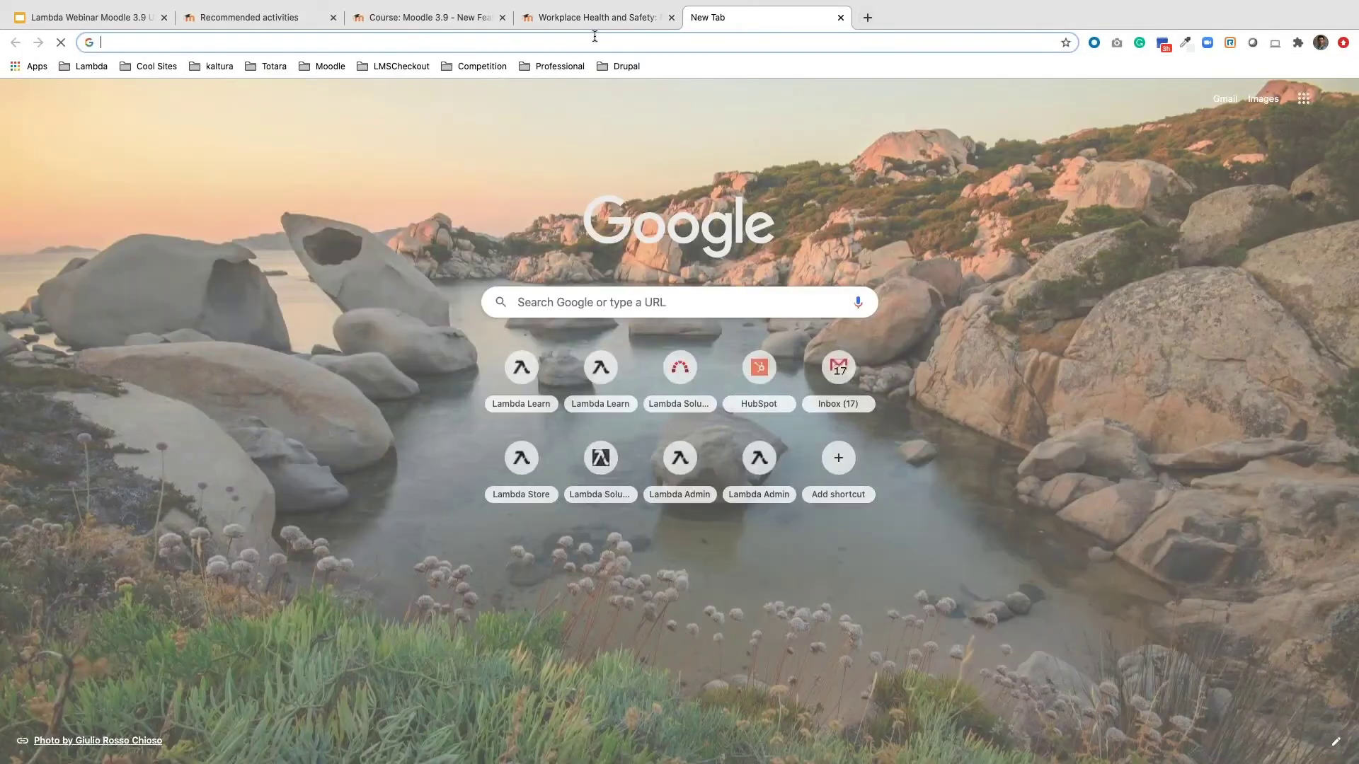
{"action": "type", "text": "https://safeexambrowser.org/download_en.html"}
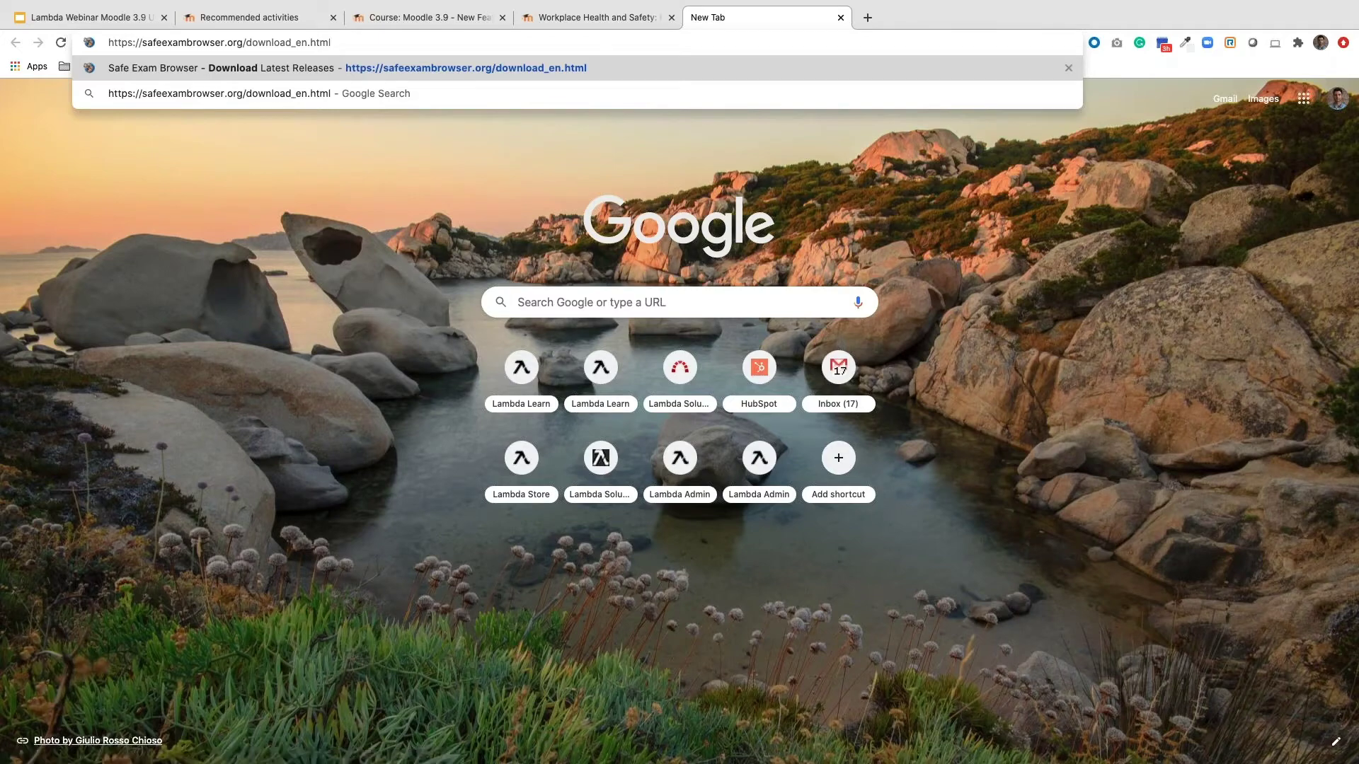
{"action": "key", "text": "Return"}
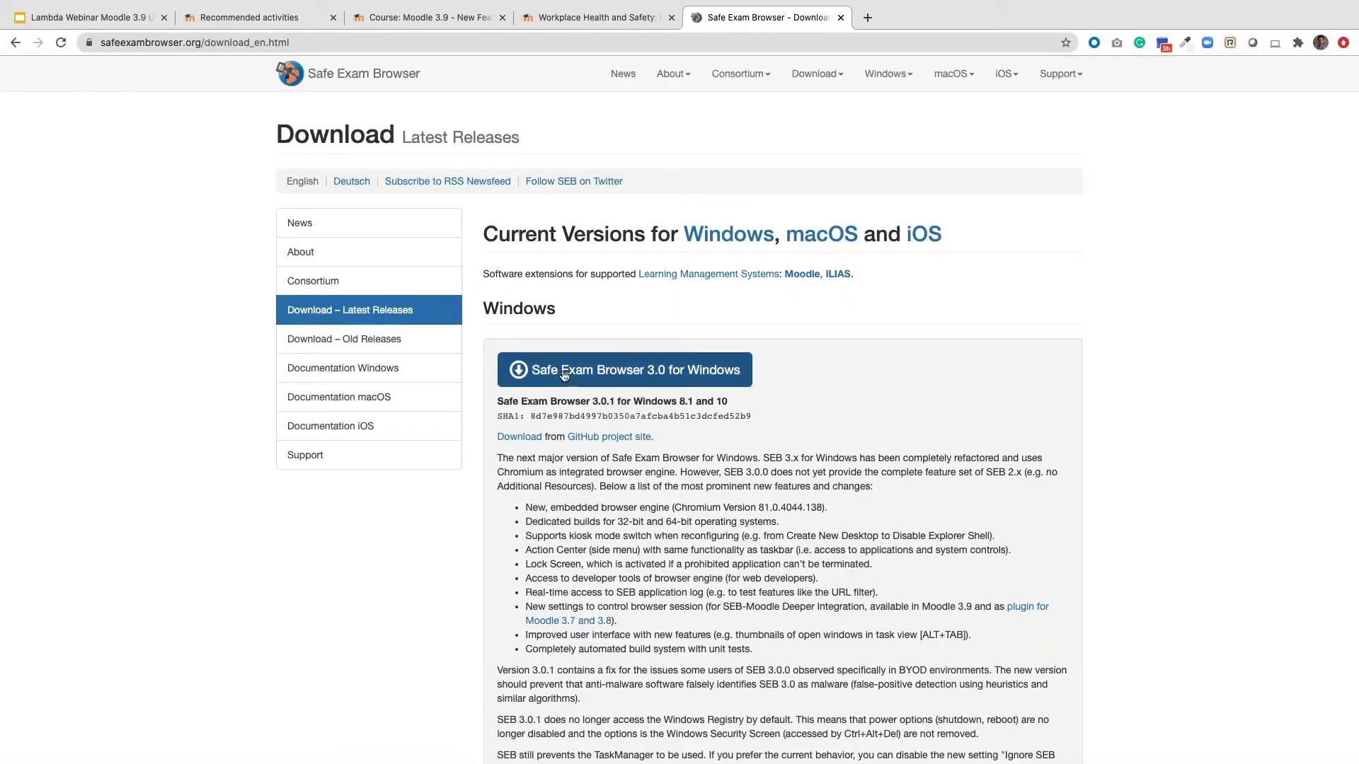
Examine the current Windows release of Safe Exam Browser and its feature notes on the download page
{"action": "scroll", "coordinate": [608, 436], "scroll_direction": "down", "scroll_amount": 2}
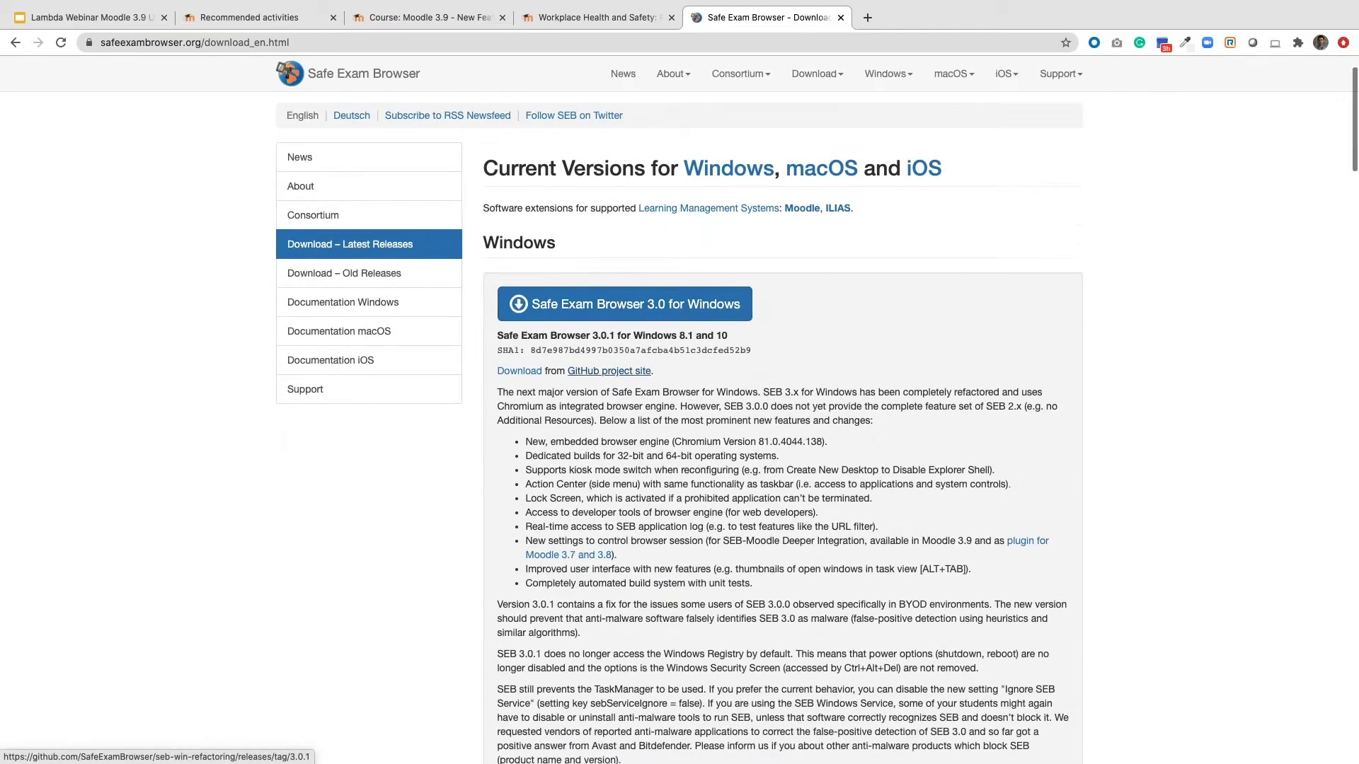
{"action": "scroll", "coordinate": [609, 371], "scroll_direction": "down", "scroll_amount": 2}
{"action": "scroll", "coordinate": [997, 294], "scroll_direction": "up", "scroll_amount": 5}
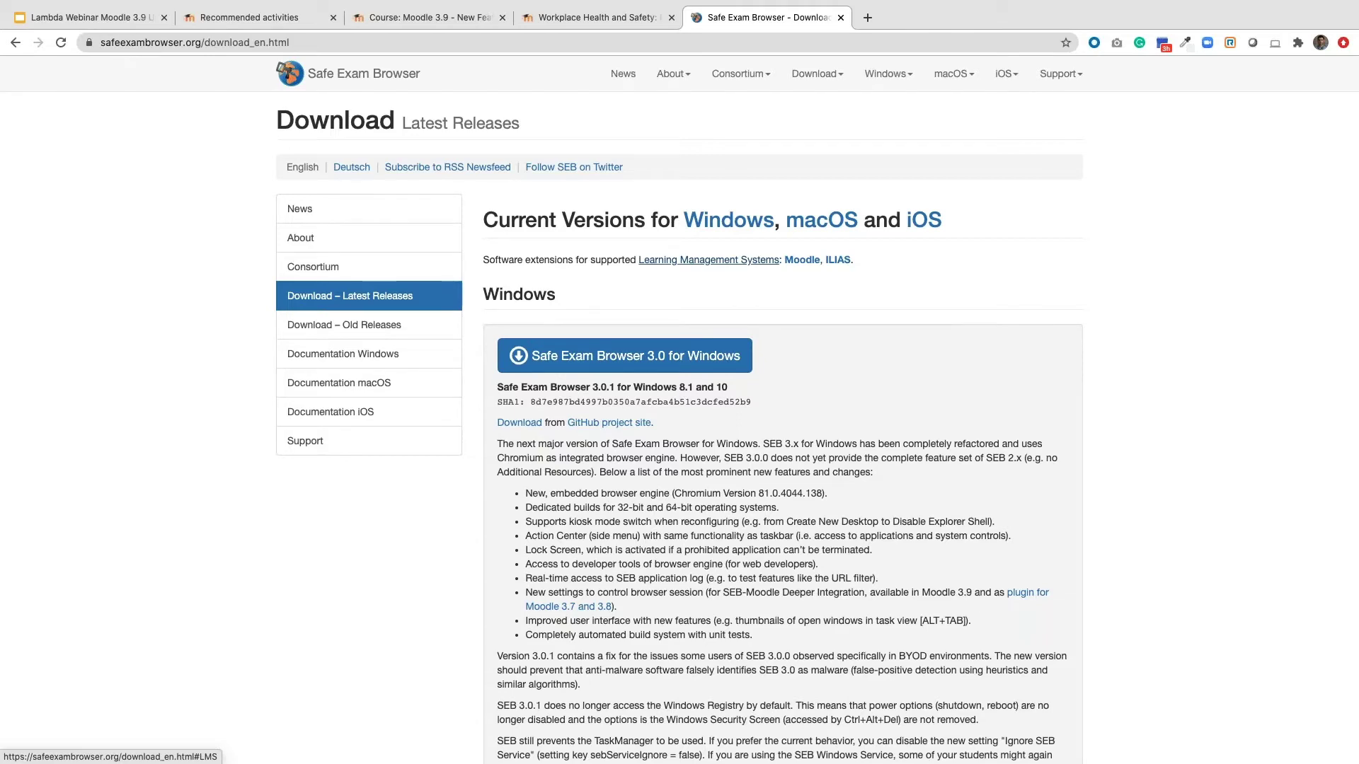
{"action": "scroll", "coordinate": [811, 524], "scroll_direction": "down", "scroll_amount": 2}
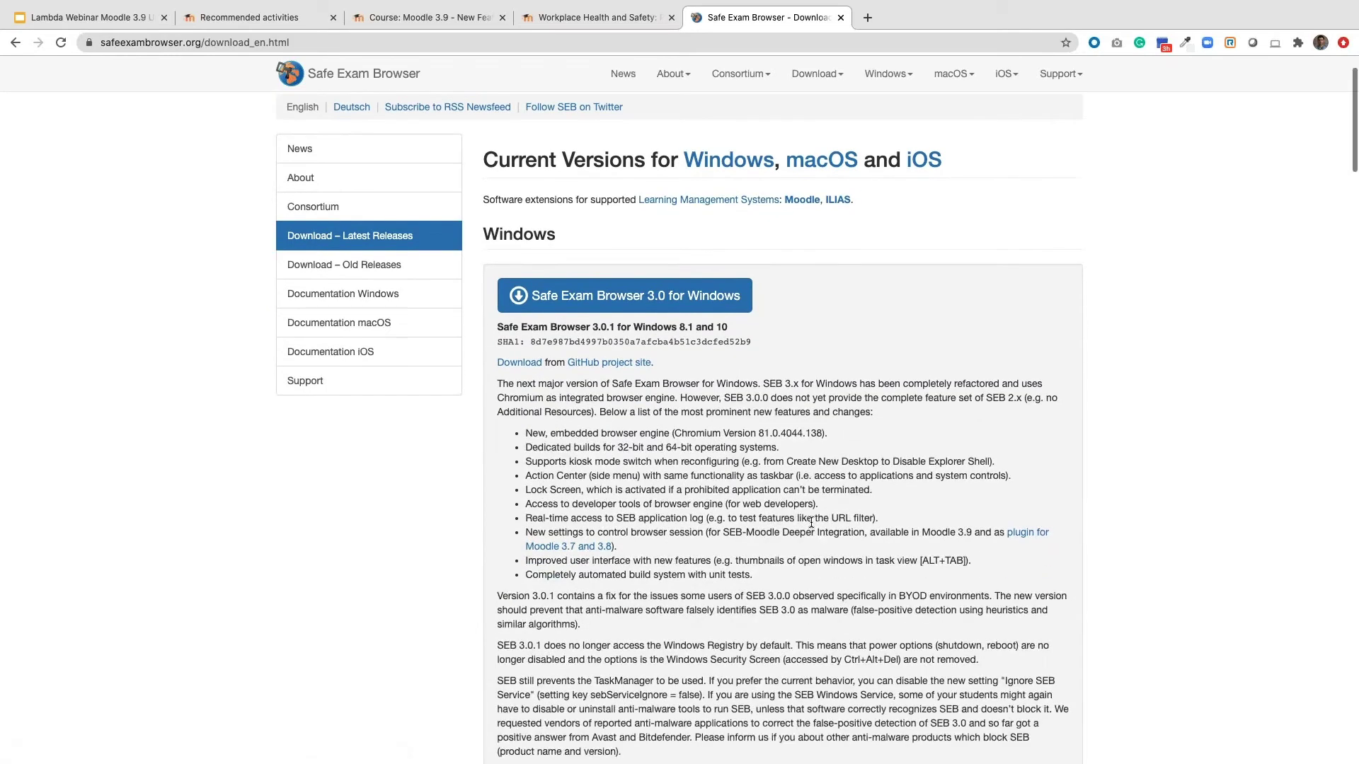
{"action": "scroll", "coordinate": [812, 524], "scroll_direction": "down", "scroll_amount": 5}
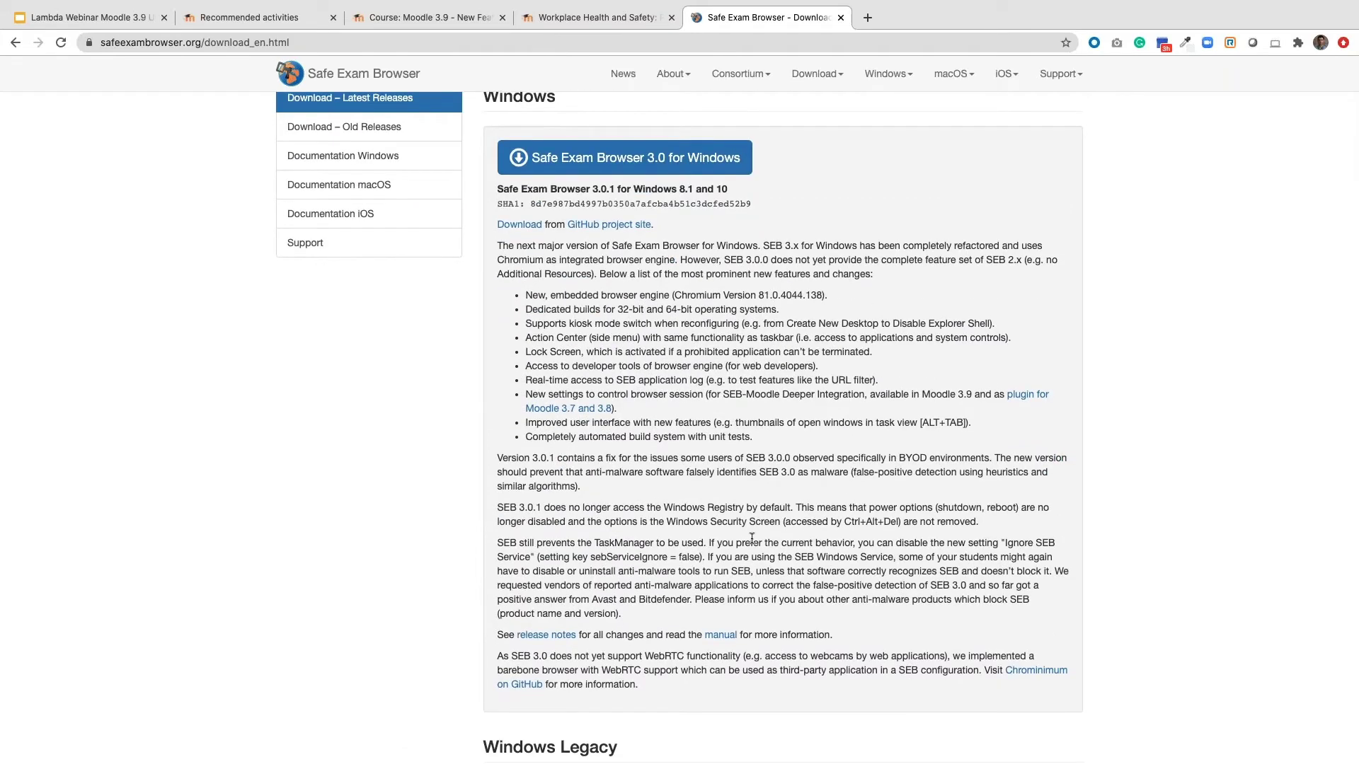
{"action": "scroll", "coordinate": [752, 538], "scroll_direction": "down", "scroll_amount": 2}
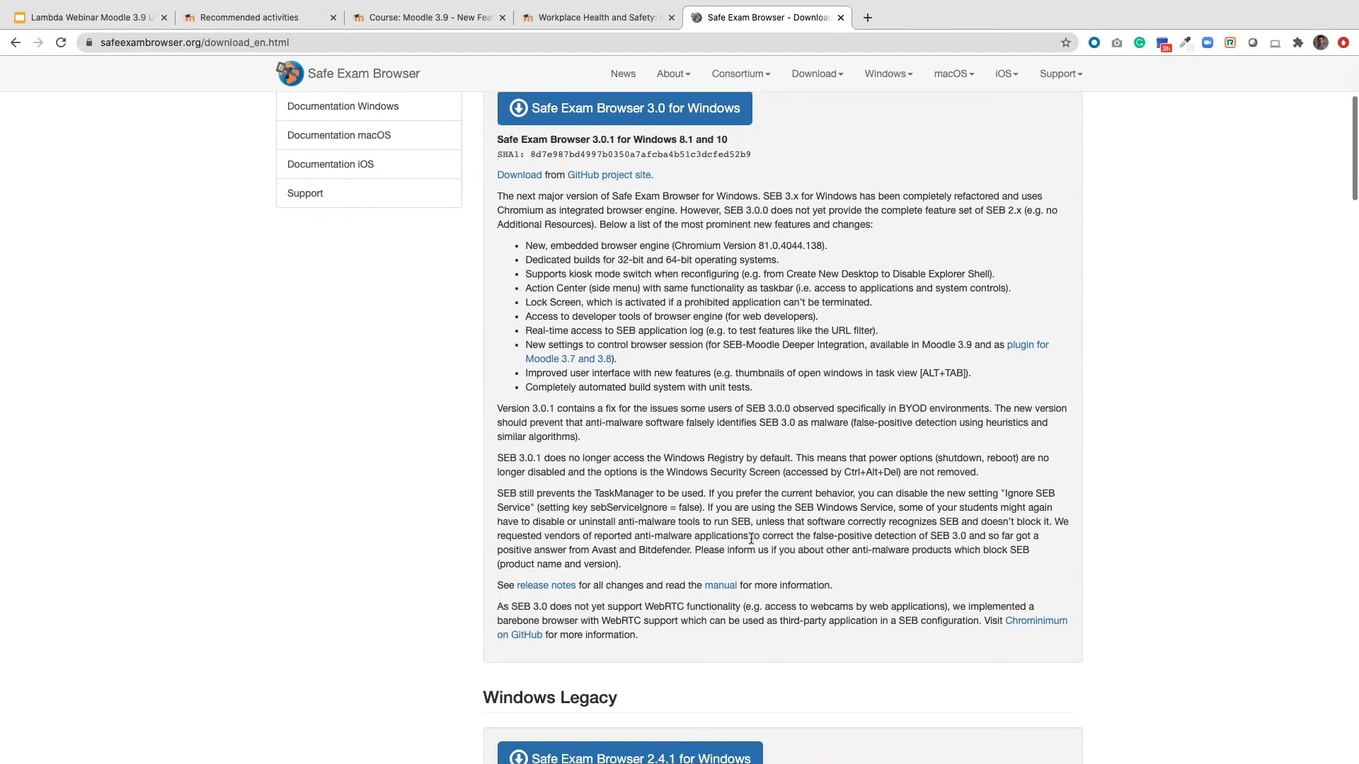
{"action": "scroll", "coordinate": [752, 538], "scroll_direction": "up", "scroll_amount": 6}
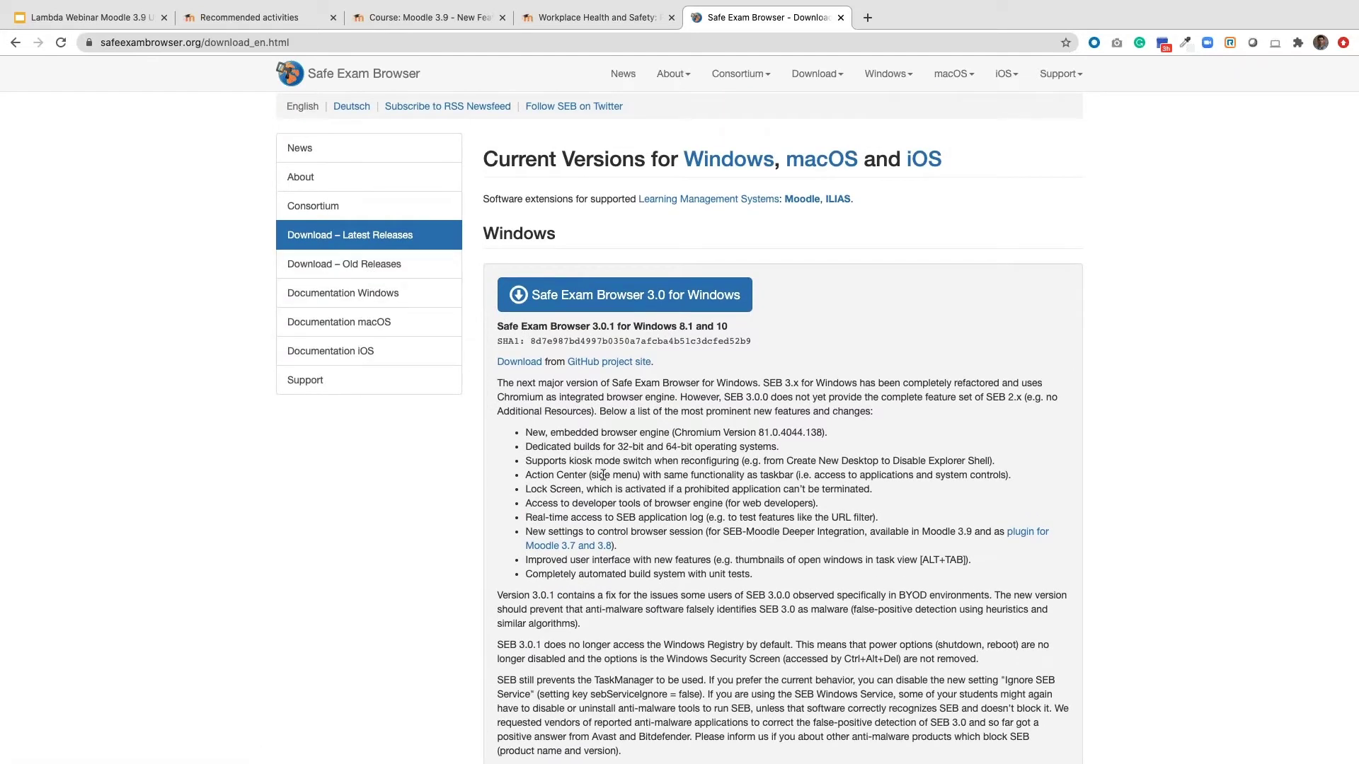
{"action": "scroll", "coordinate": [671, 477], "scroll_direction": "up", "scroll_amount": 3}
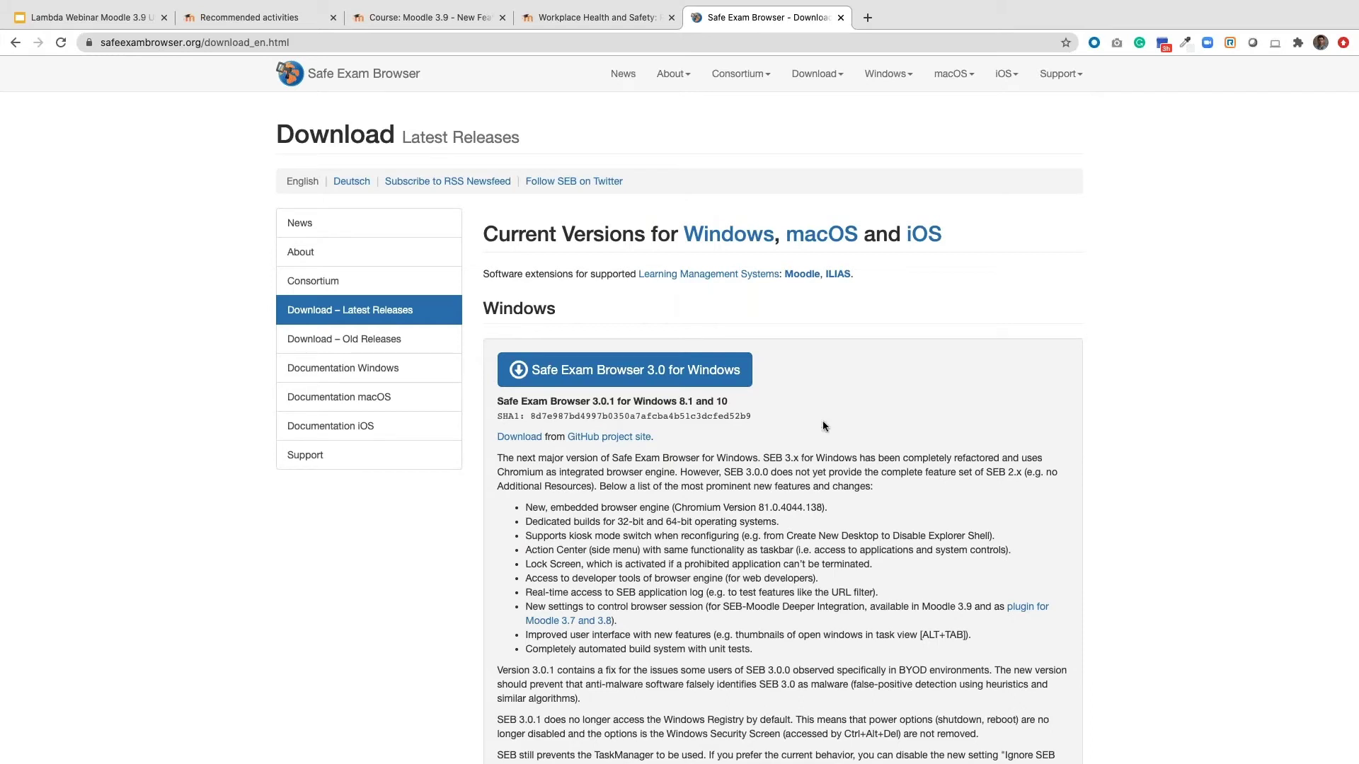
Return to the Time Lock final exam quiz in Moodle and open its settings for editing
{"action": "left_click", "coordinate": [579, 18]}
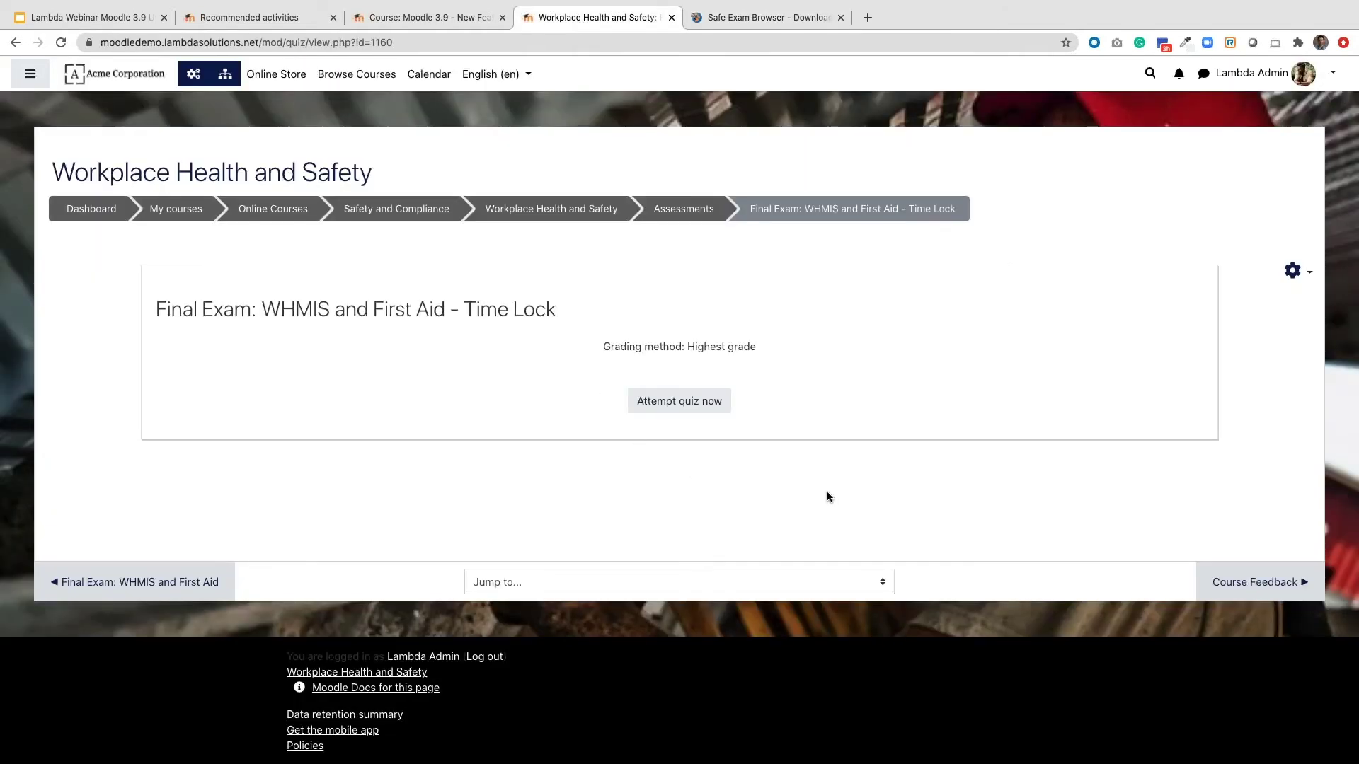
{"action": "left_click", "coordinate": [1292, 271]}
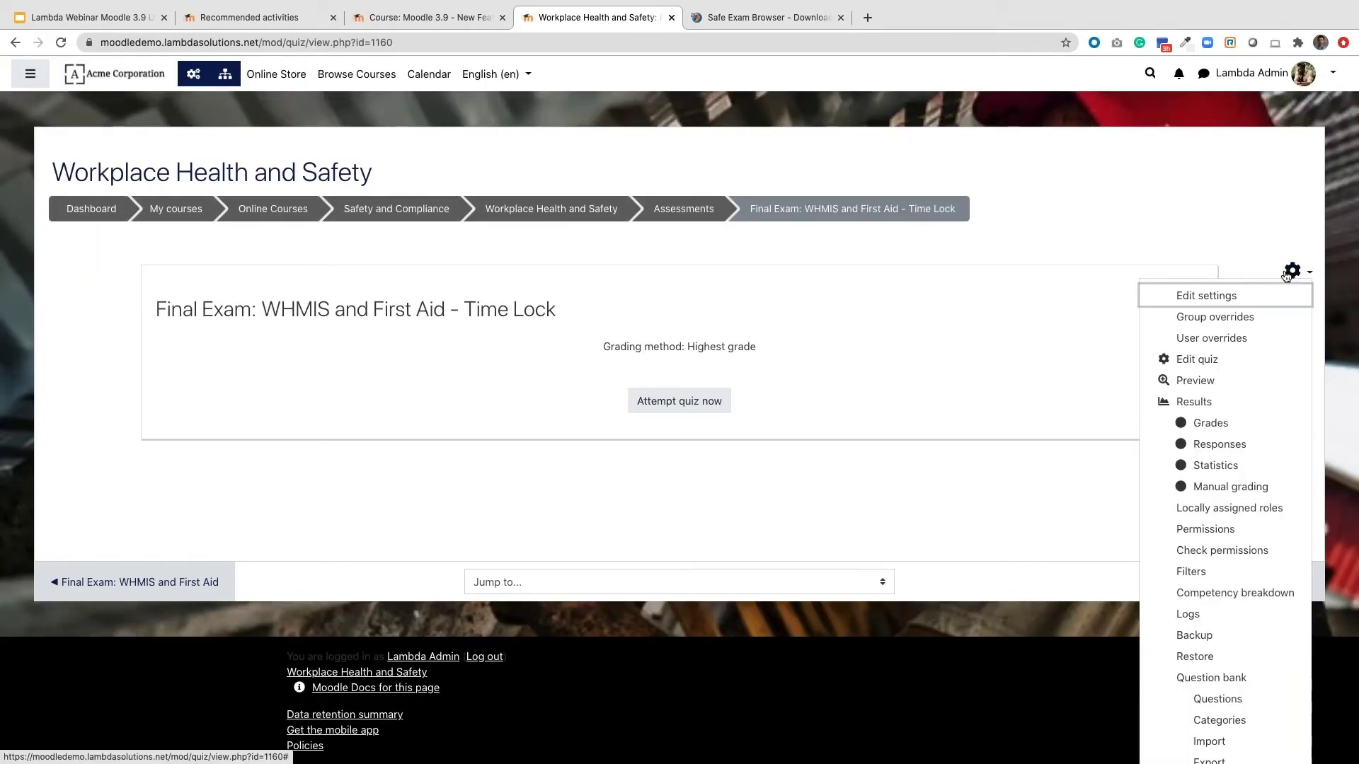
{"action": "left_click", "coordinate": [1224, 295]}
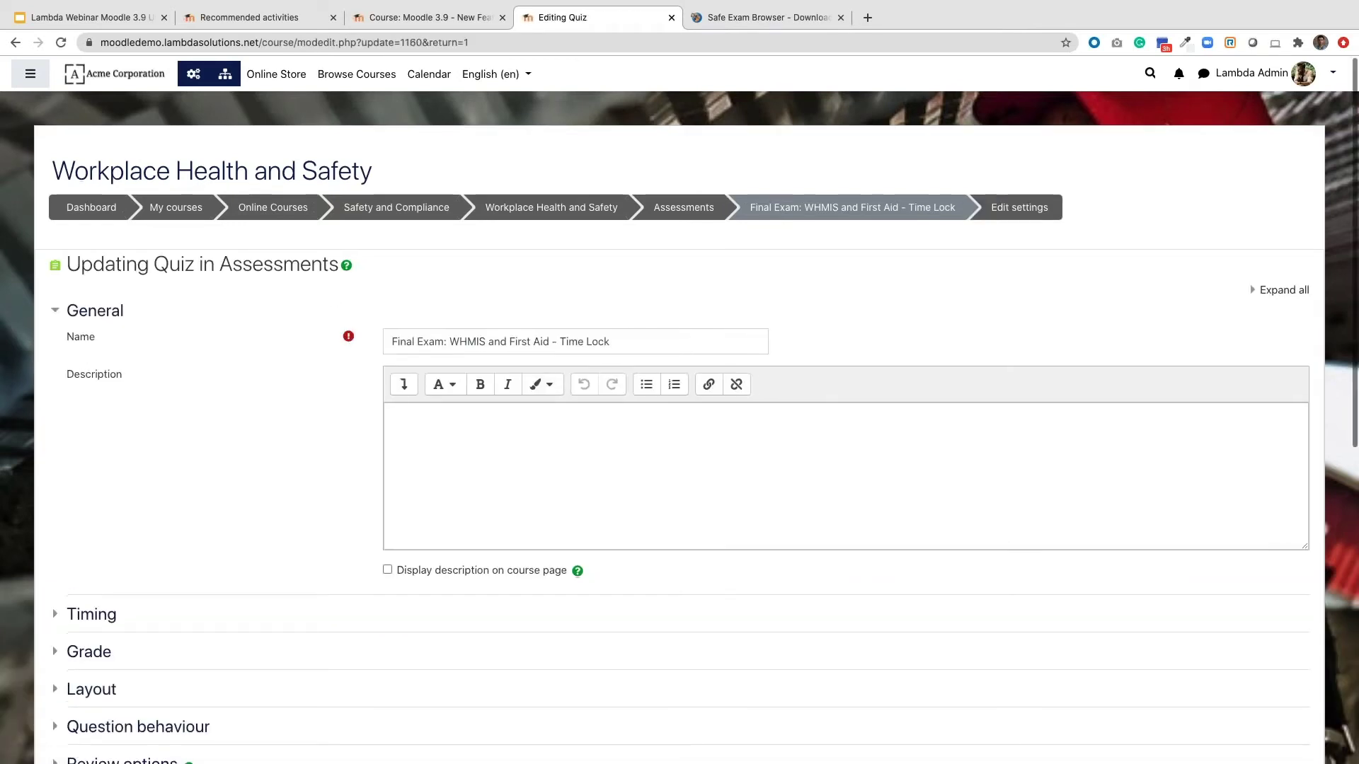
In the quiz's Safe Exam Browser settings, set the required use of Safe Exam Browser to "Yes – Configure manually"
{"action": "scroll", "coordinate": [234, 441], "scroll_direction": "down", "scroll_amount": 1}
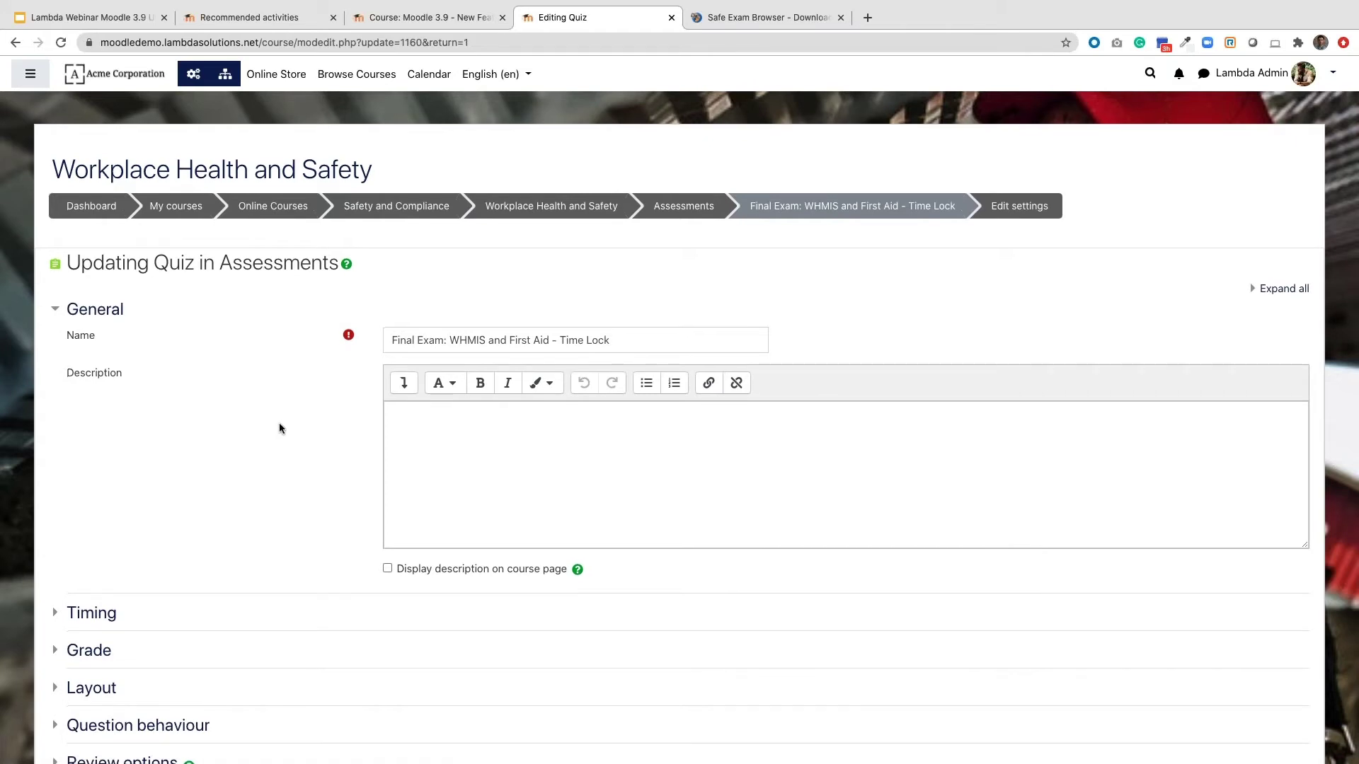
{"action": "scroll", "coordinate": [279, 423], "scroll_direction": "down", "scroll_amount": 5}
{"action": "scroll", "coordinate": [278, 422], "scroll_direction": "down", "scroll_amount": 4}
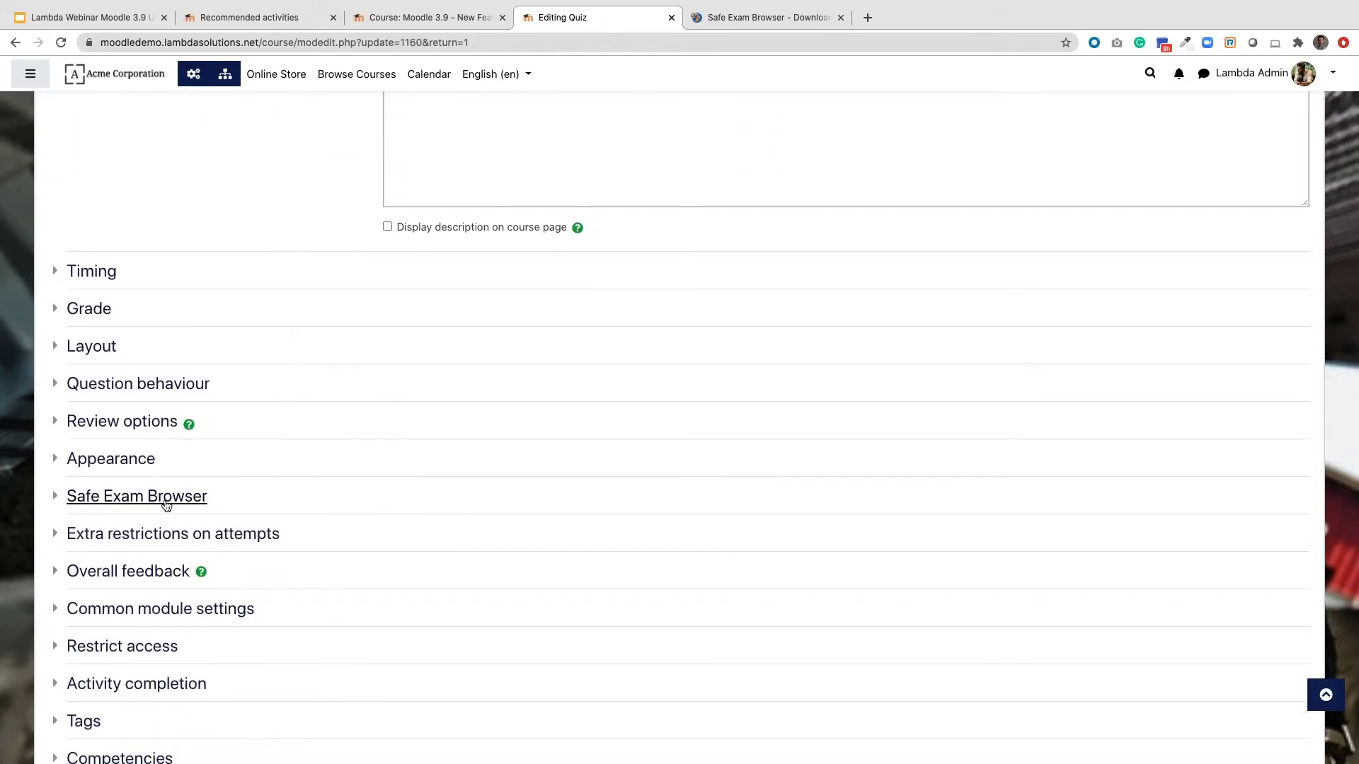
{"action": "left_click", "coordinate": [57, 498]}
{"action": "scroll", "coordinate": [142, 513], "scroll_direction": "down", "scroll_amount": 2}
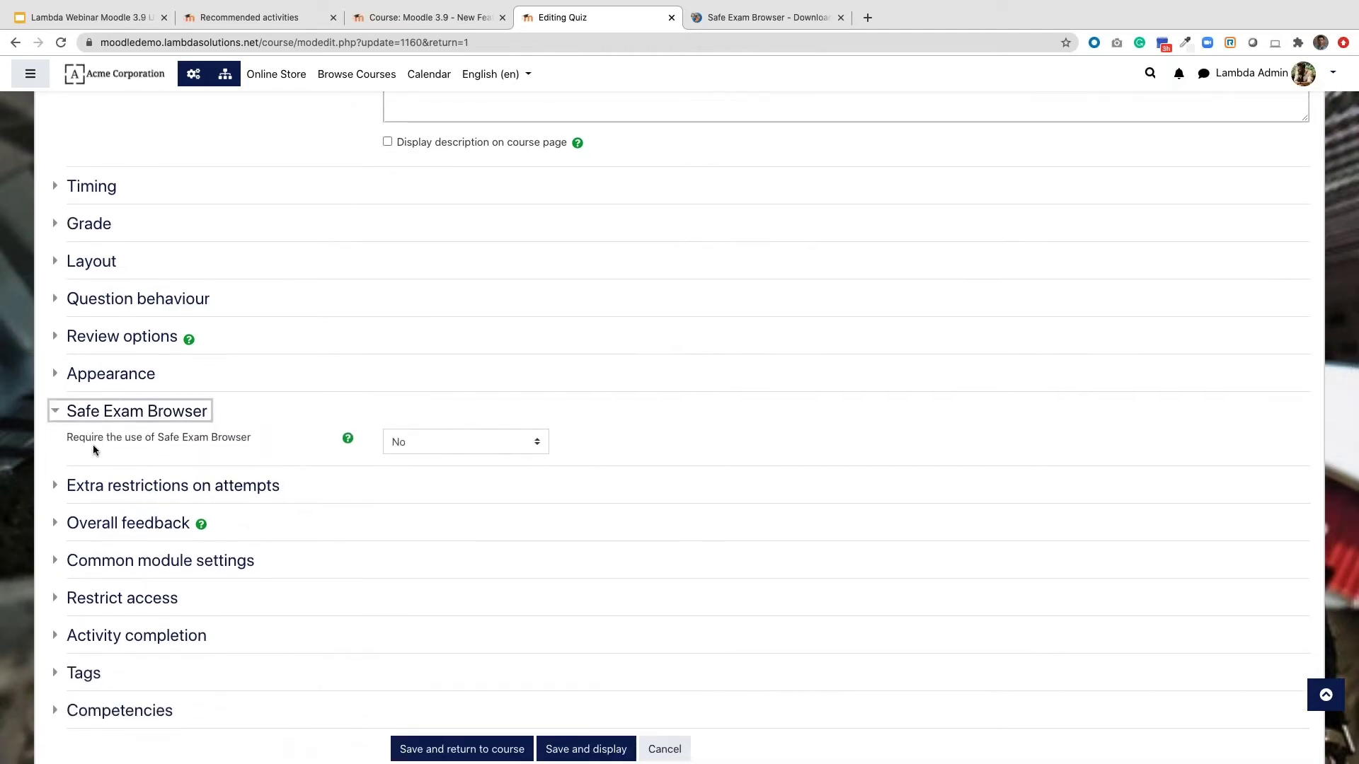
{"action": "left_click", "coordinate": [427, 443]}
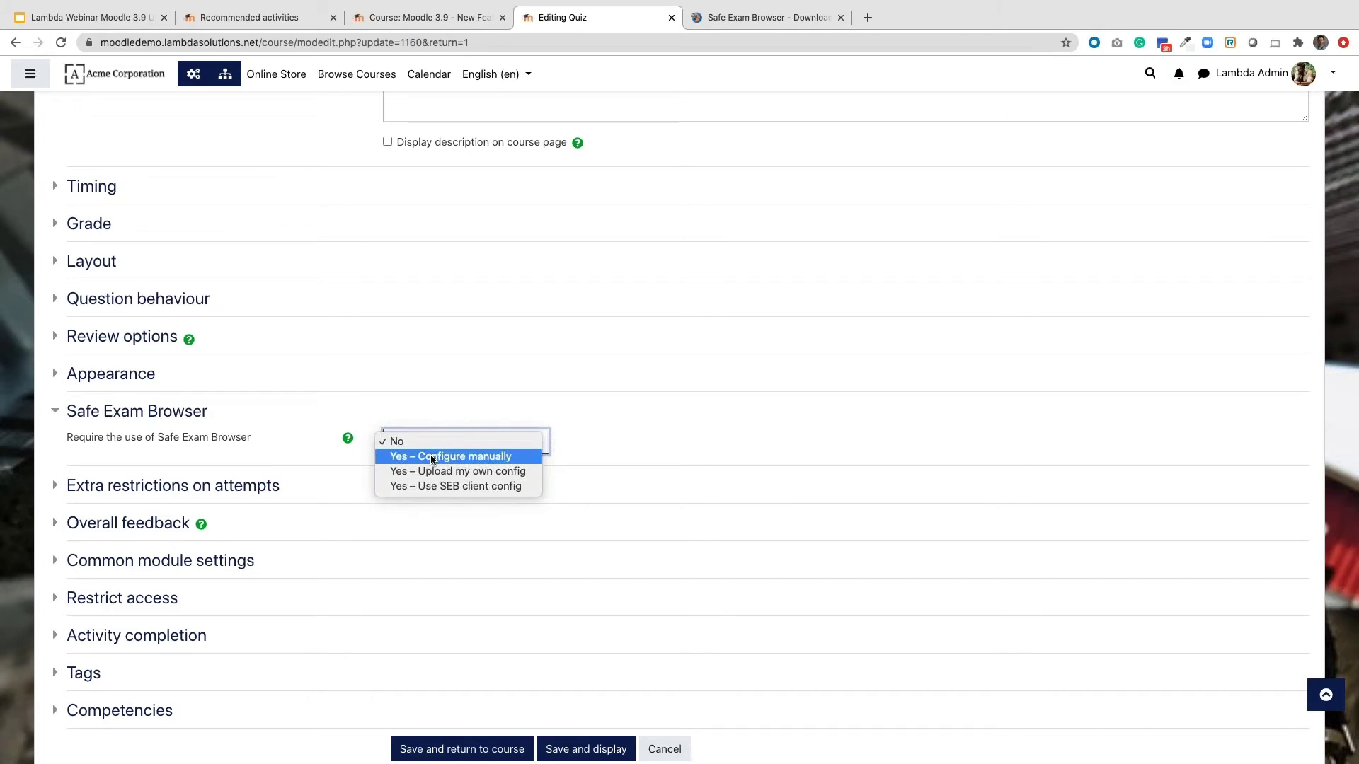
{"action": "left_click", "coordinate": [473, 456]}
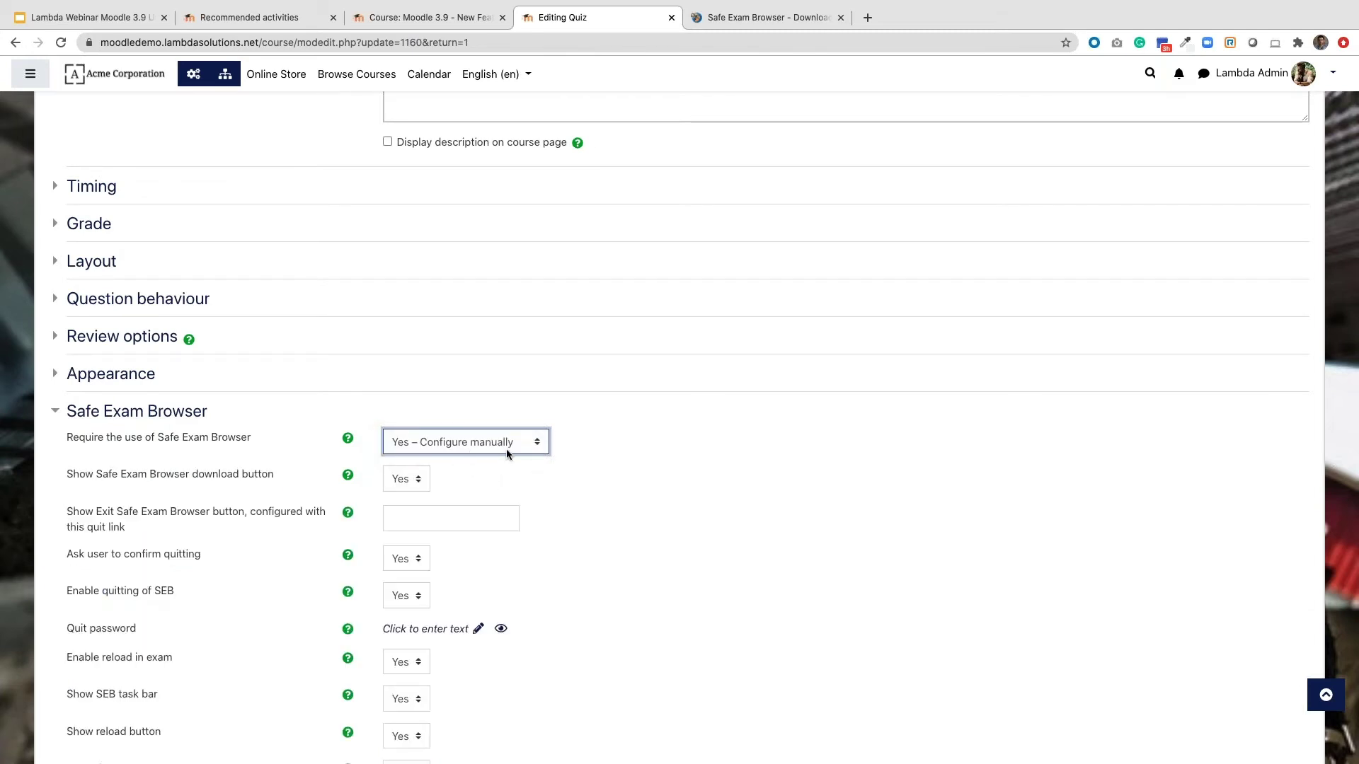
Review the manual Safe Exam Browser options, from the download button and quitting settings through to URL filtering
{"action": "scroll", "coordinate": [507, 449], "scroll_direction": "down", "scroll_amount": 3}
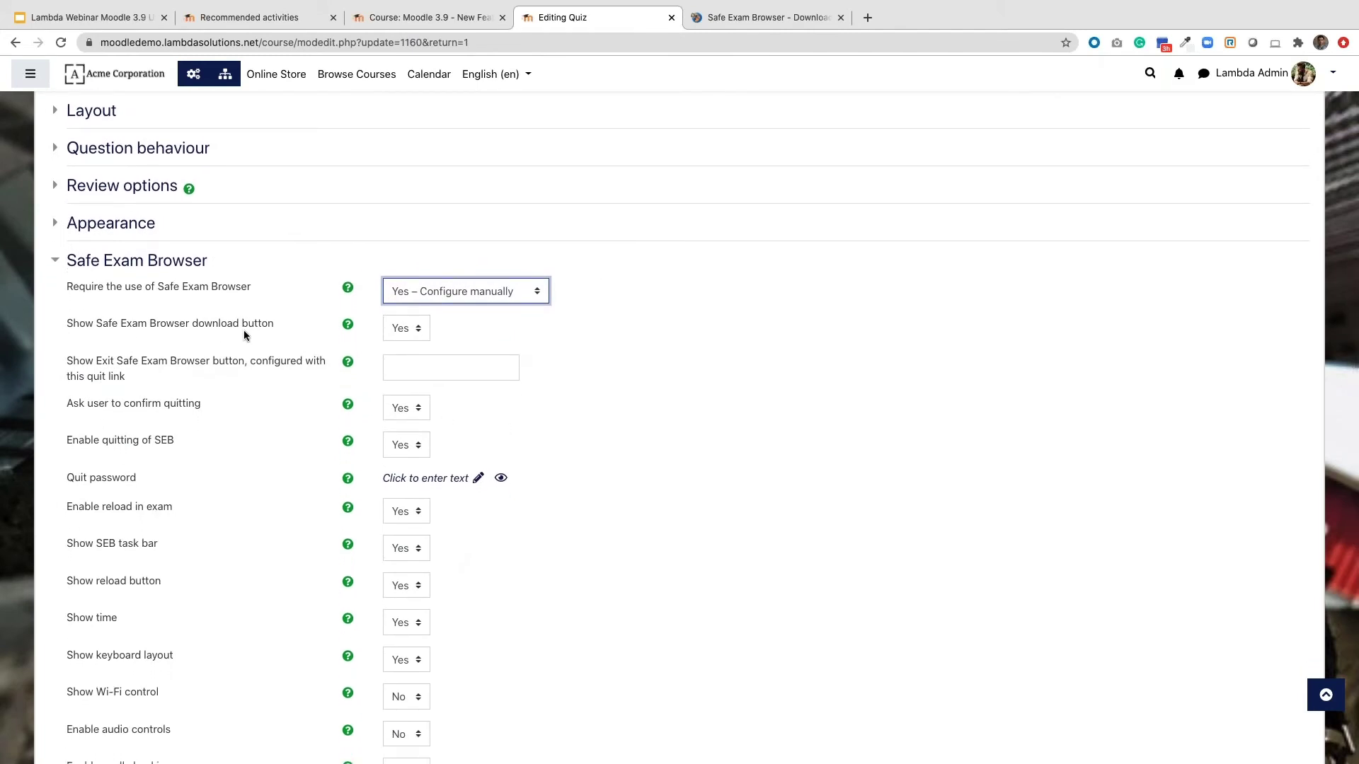
{"action": "scroll", "coordinate": [243, 331], "scroll_direction": "down", "scroll_amount": 1}
{"action": "scroll", "coordinate": [244, 332], "scroll_direction": "down", "scroll_amount": 1}
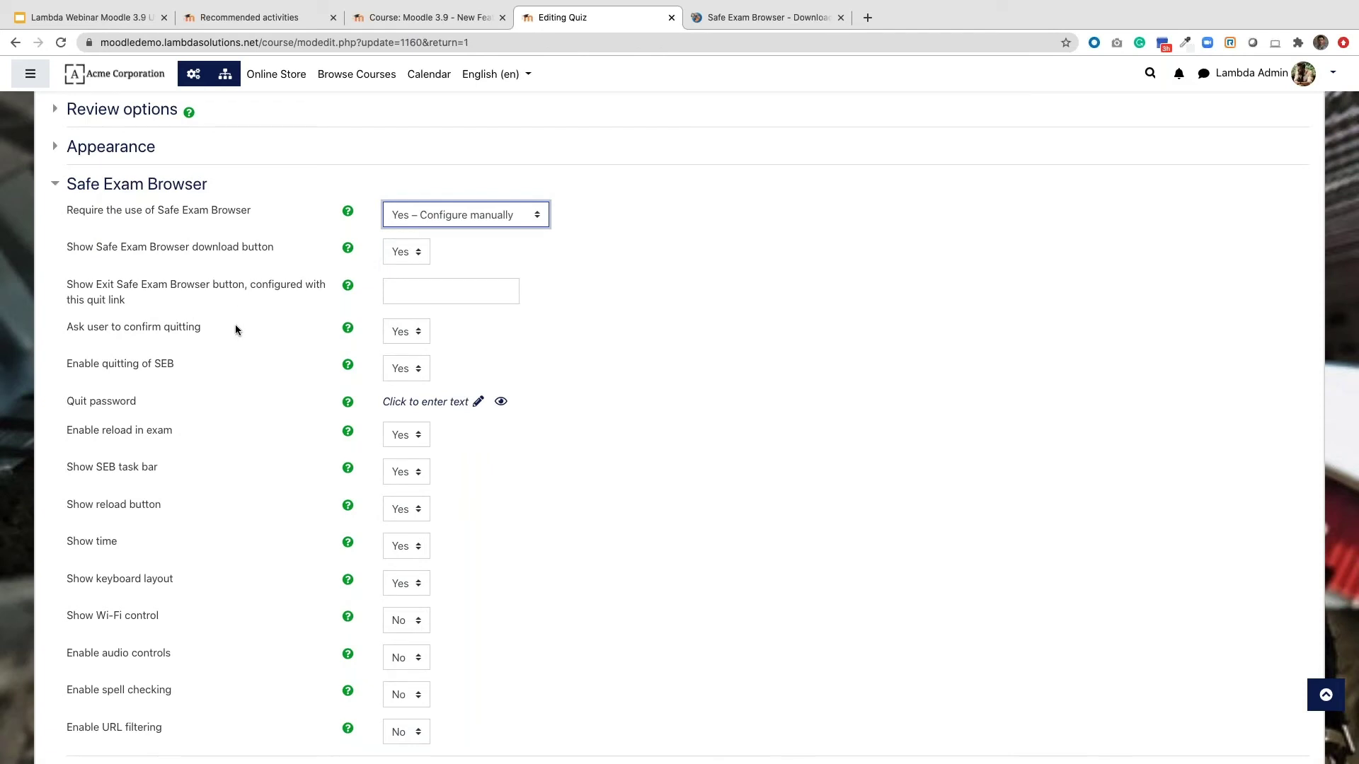
{"action": "scroll", "coordinate": [233, 362], "scroll_direction": "down", "scroll_amount": 2}
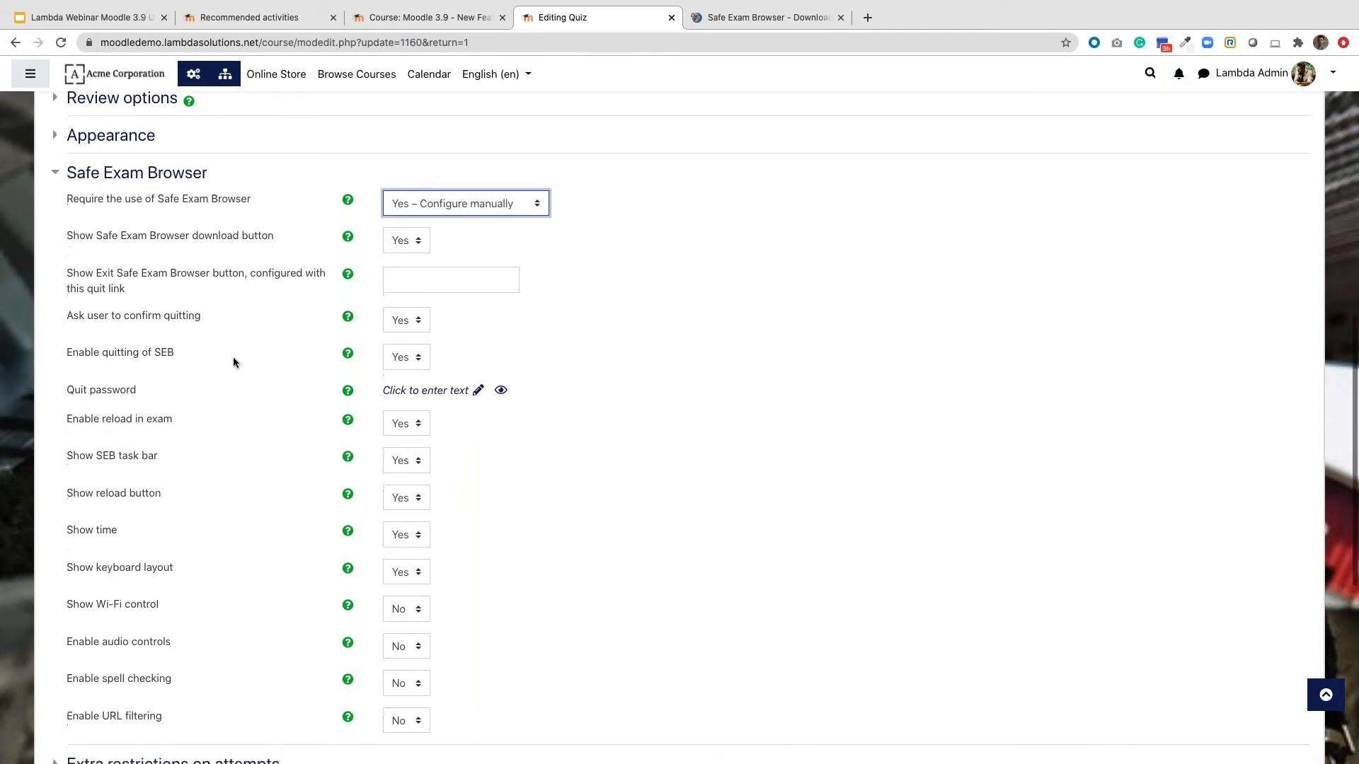
{"action": "scroll", "coordinate": [233, 362], "scroll_direction": "down", "scroll_amount": 1}
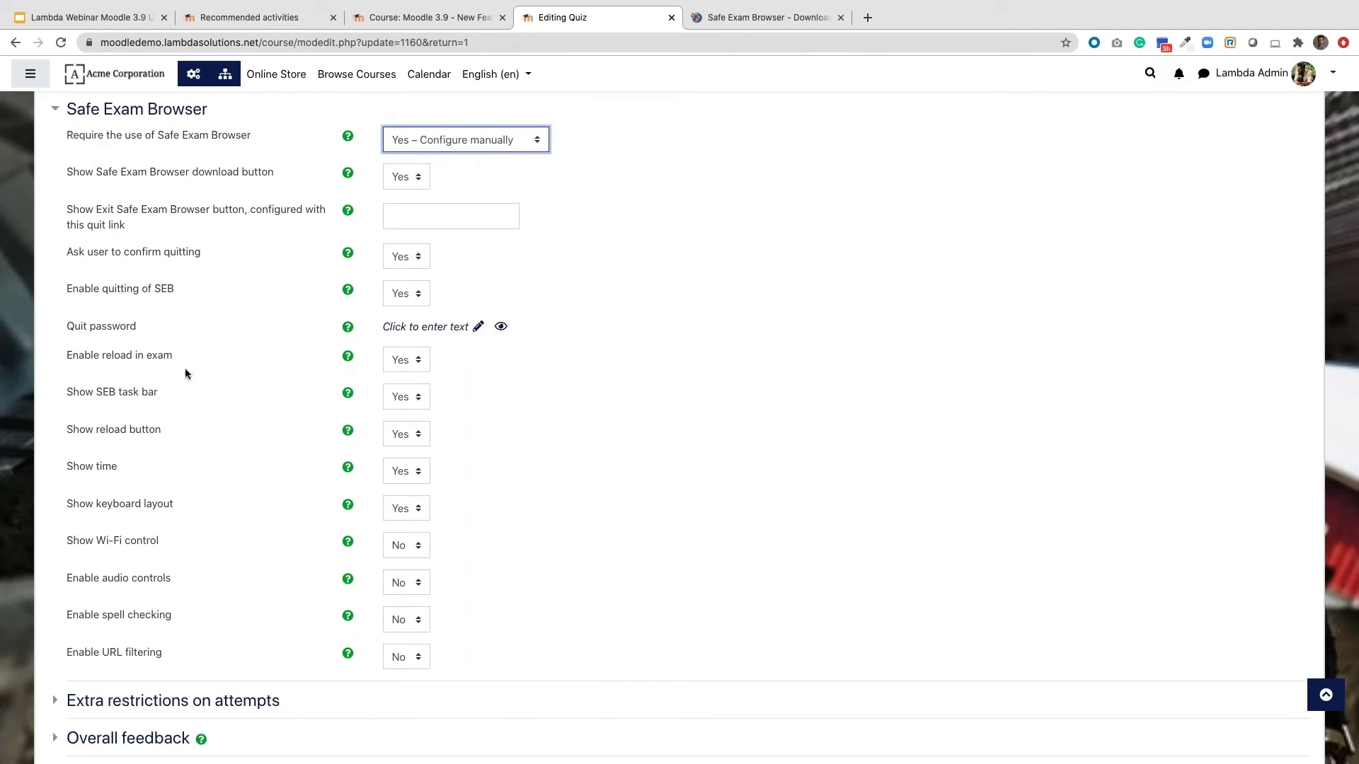
{"action": "scroll", "coordinate": [185, 369], "scroll_direction": "down", "scroll_amount": 1}
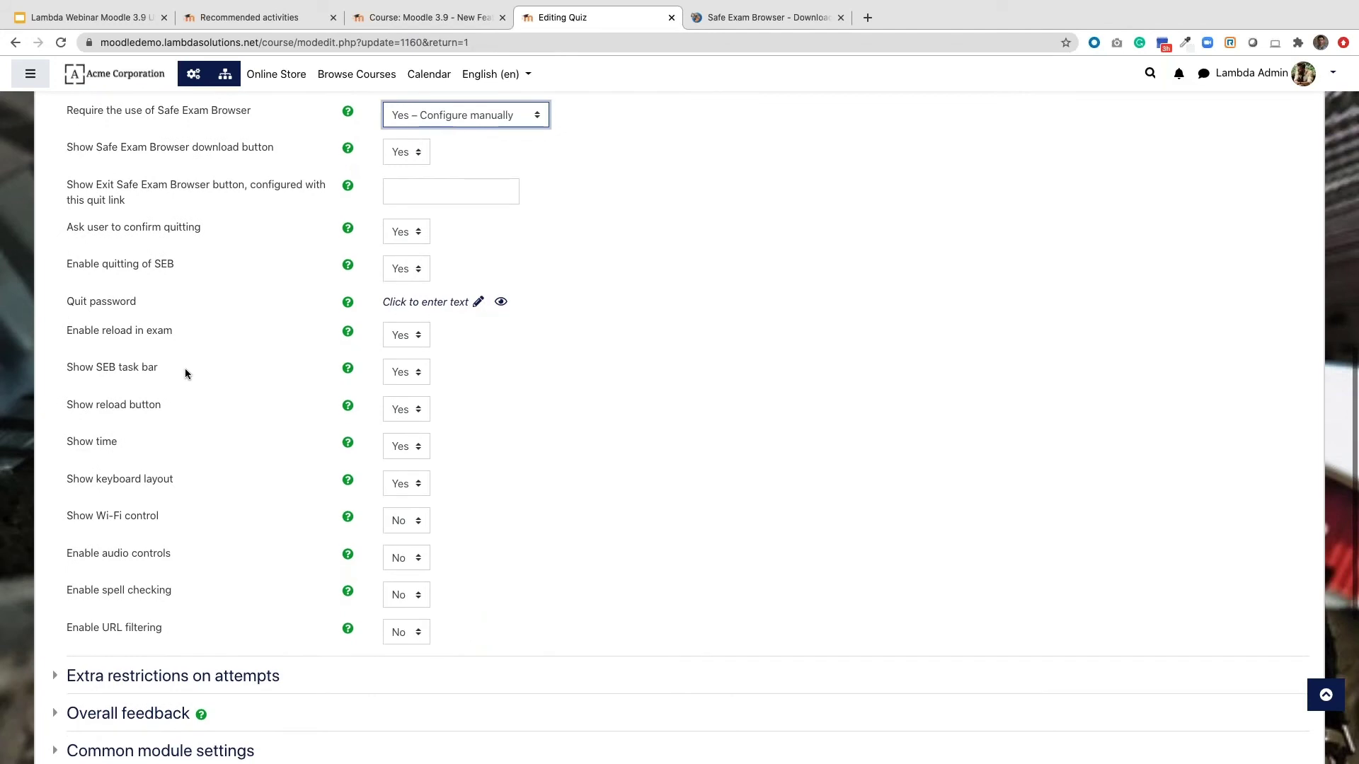
{"action": "scroll", "coordinate": [185, 373], "scroll_direction": "down", "scroll_amount": 1}
{"action": "scroll", "coordinate": [160, 428], "scroll_direction": "down", "scroll_amount": 1}
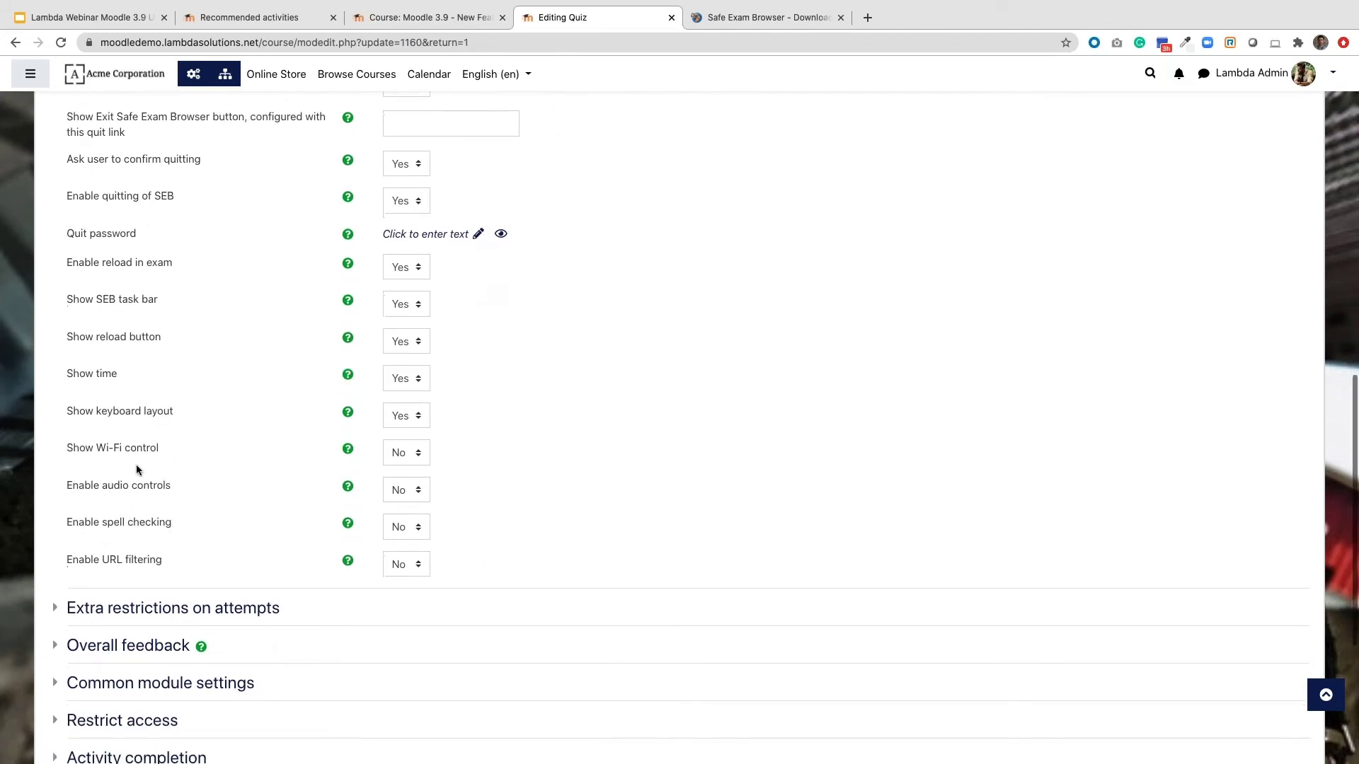
{"action": "scroll", "coordinate": [161, 456], "scroll_direction": "down", "scroll_amount": 1}
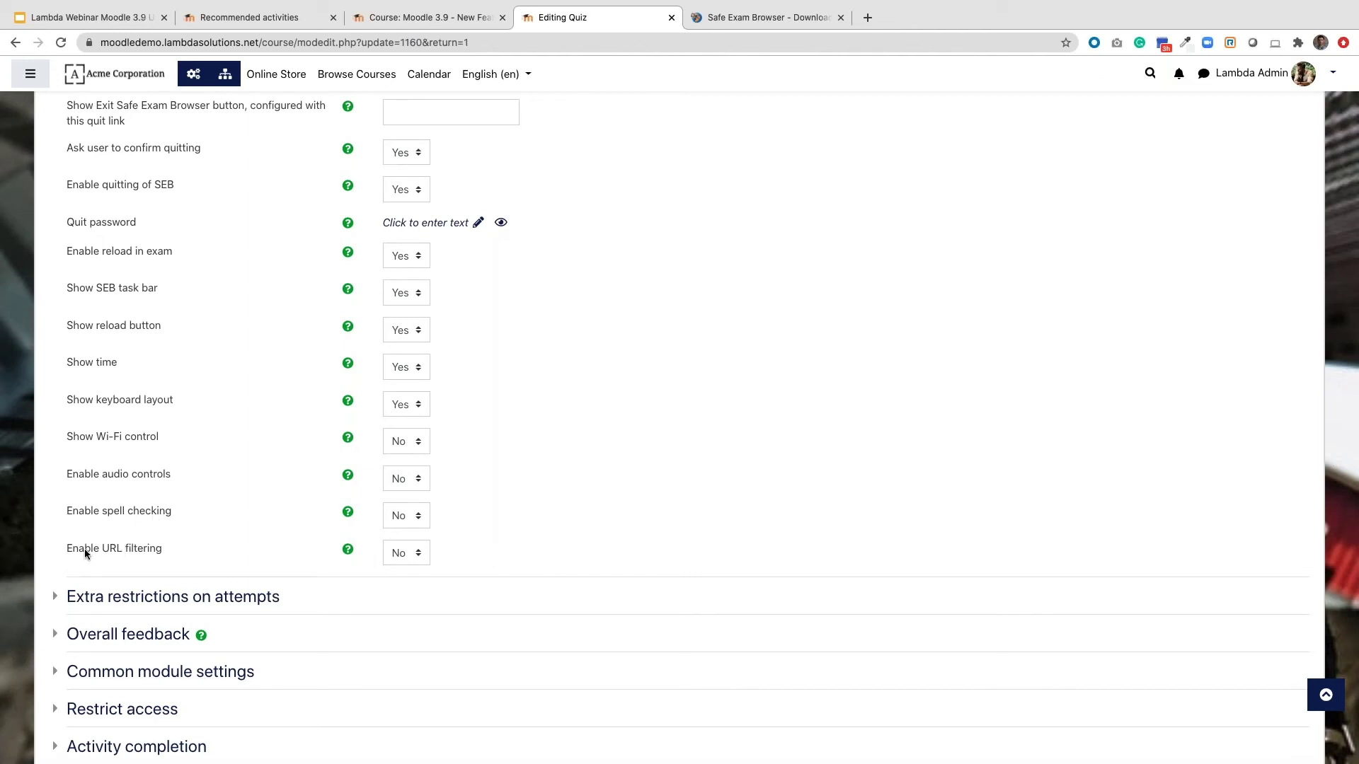
Set Enable URL filtering to Yes and bring up the allowed and blocked expression and regex fields
{"action": "left_click", "coordinate": [407, 565]}
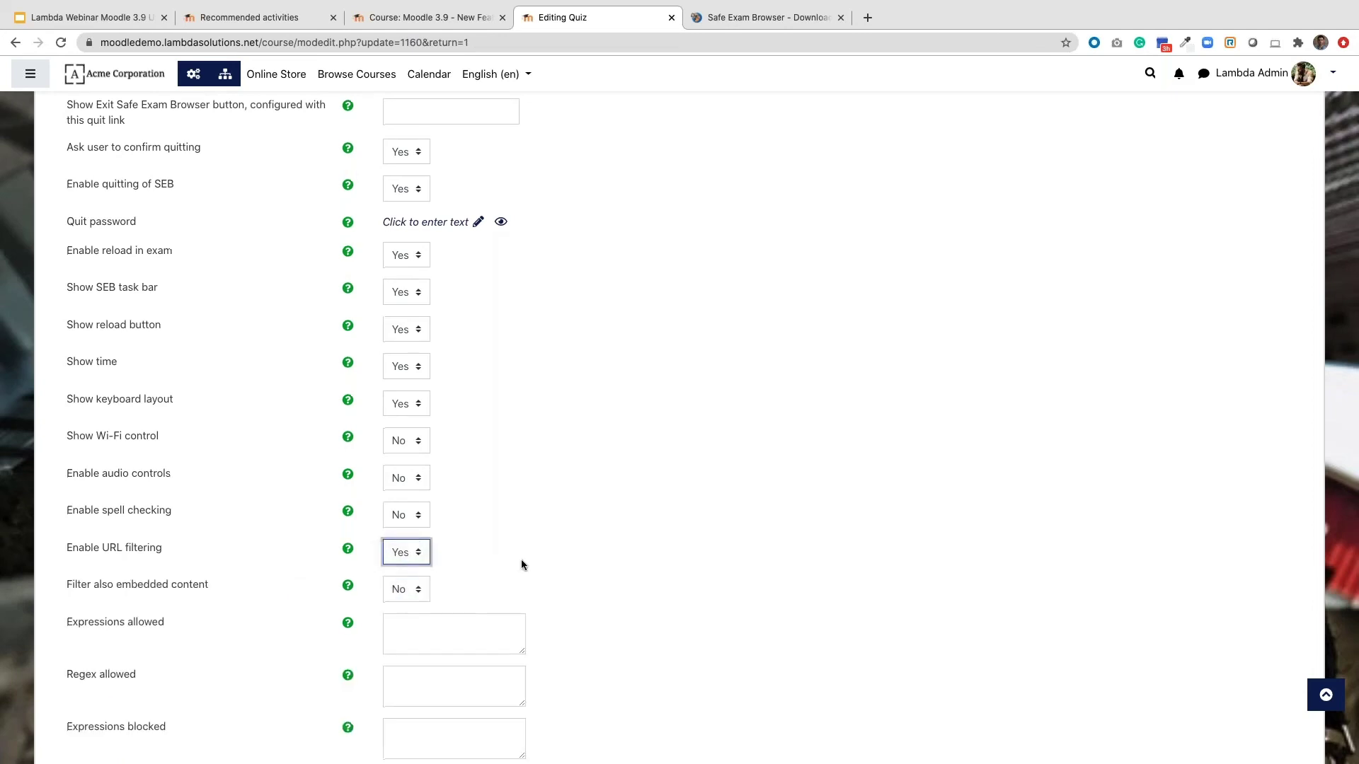
{"action": "scroll", "coordinate": [522, 561], "scroll_direction": "down", "scroll_amount": 3}
{"action": "scroll", "coordinate": [521, 564], "scroll_direction": "down", "scroll_amount": 1}
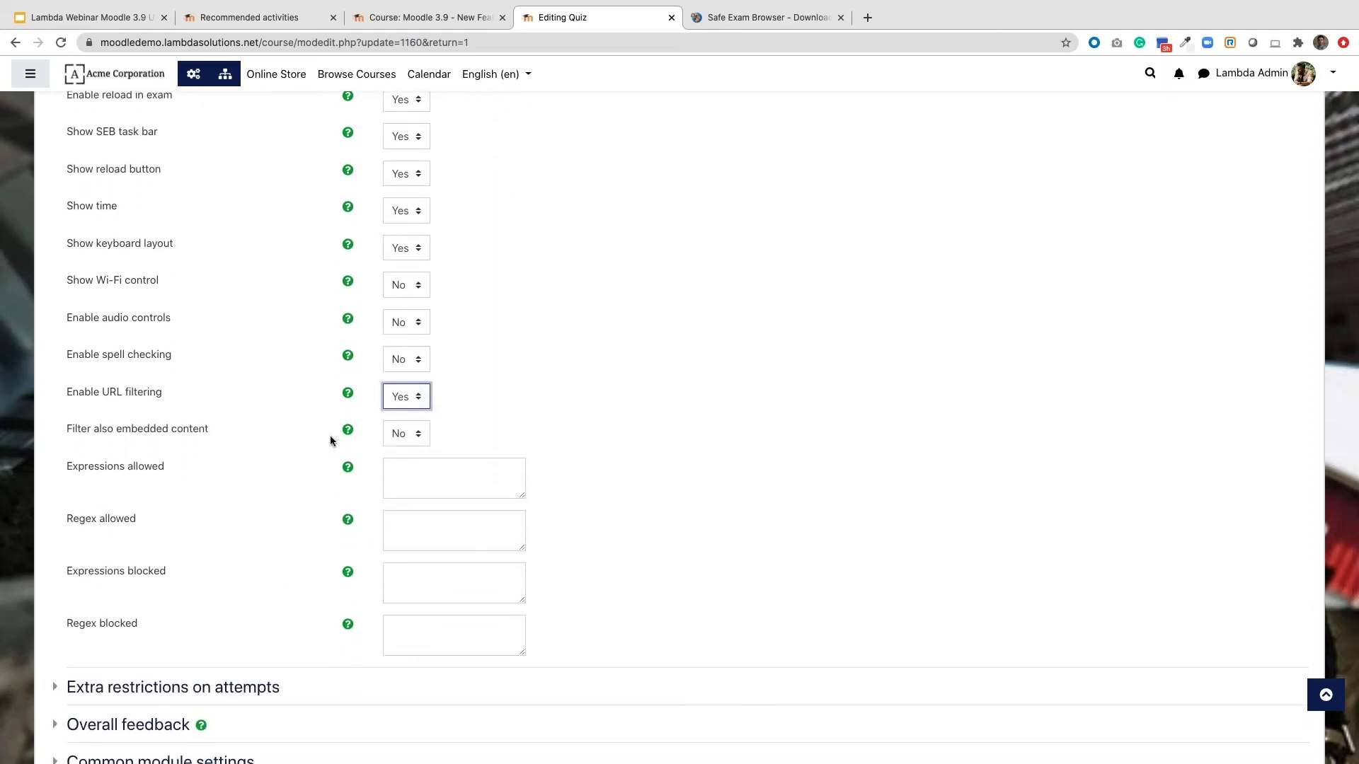